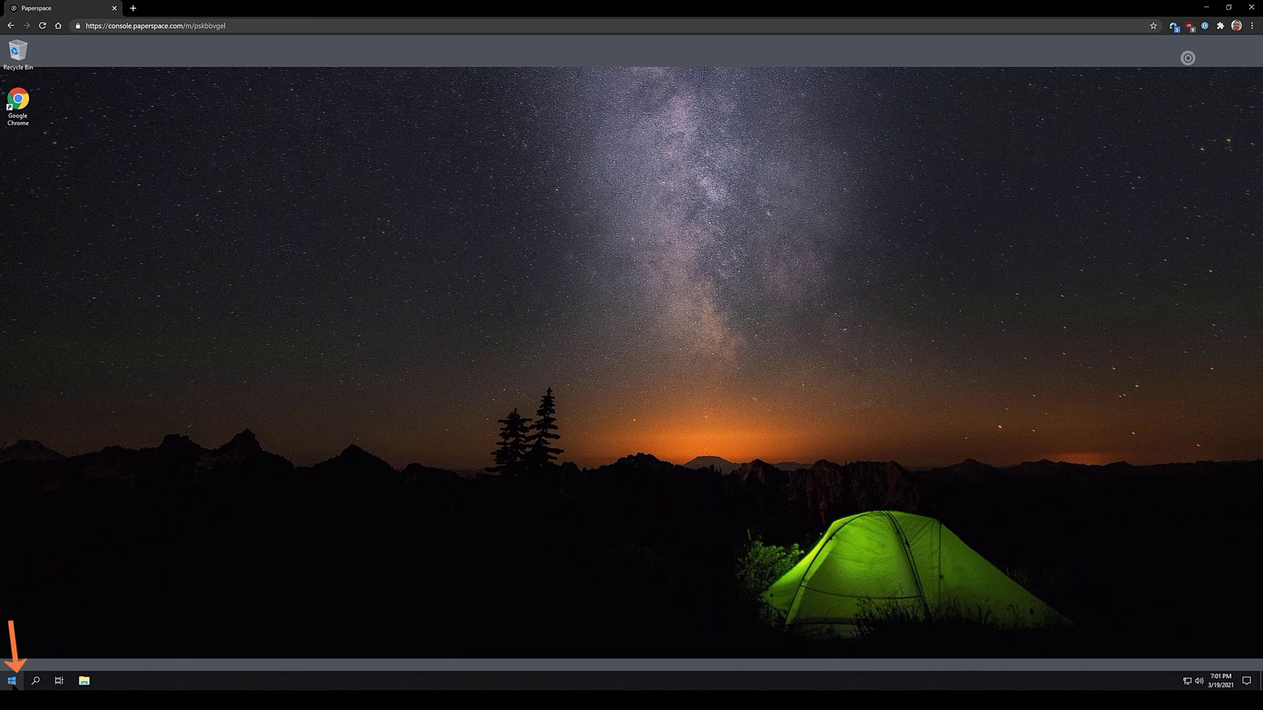
Launch Outlook, replace the prefilled address with the admin mailbox address, and reach Advanced setup
{"action": "left_click", "coordinate": [12, 682]}
{"action": "left_click", "coordinate": [186, 480]}
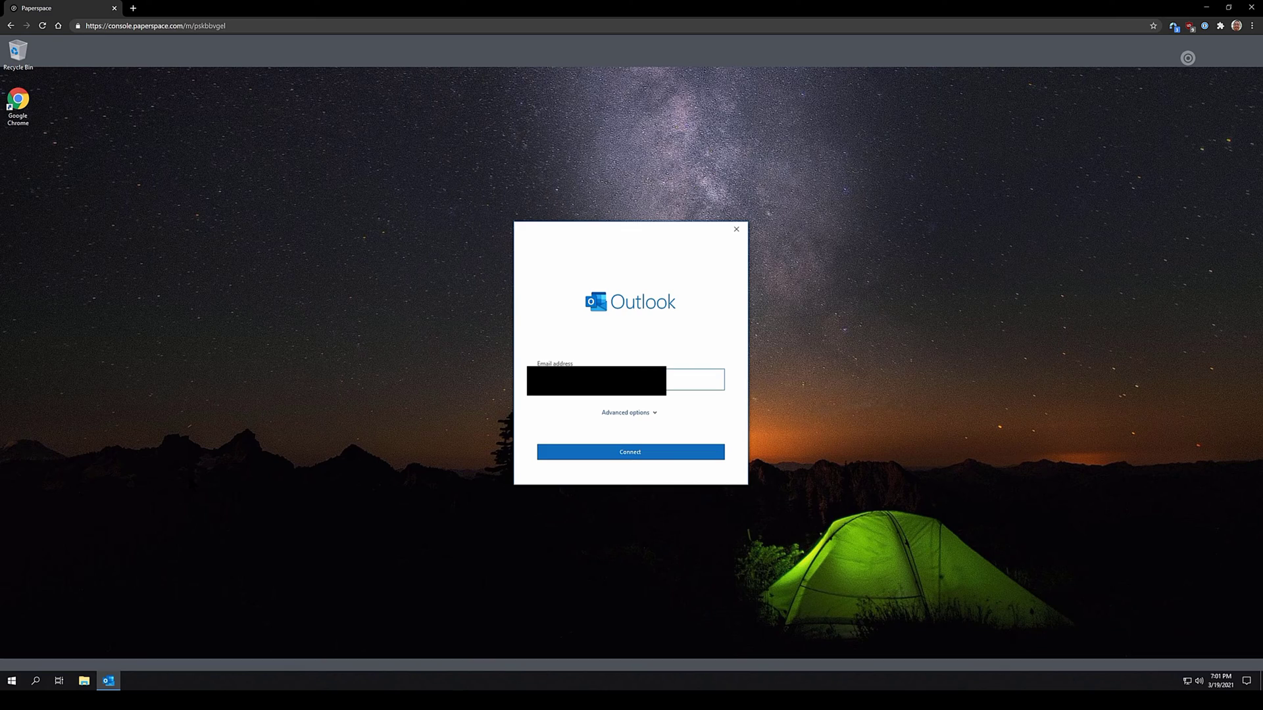
{"action": "key", "text": "ctrl+a"}
{"action": "key", "text": "BackSpace"}
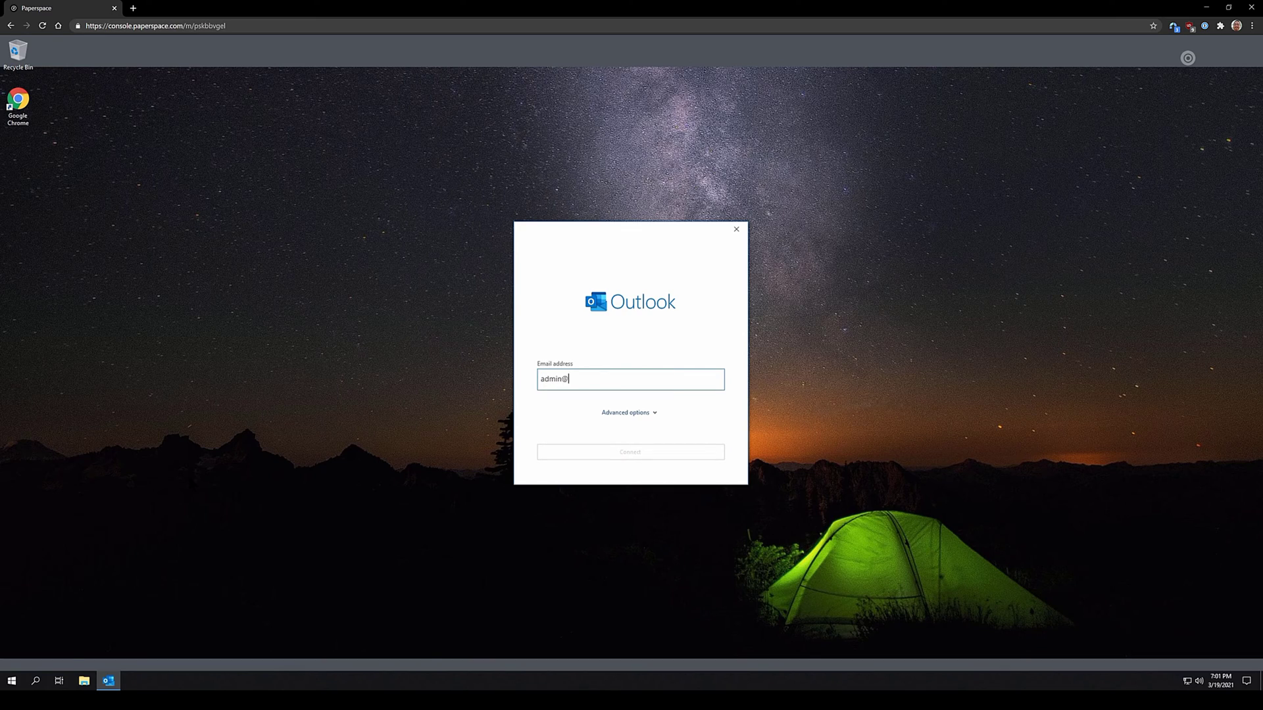
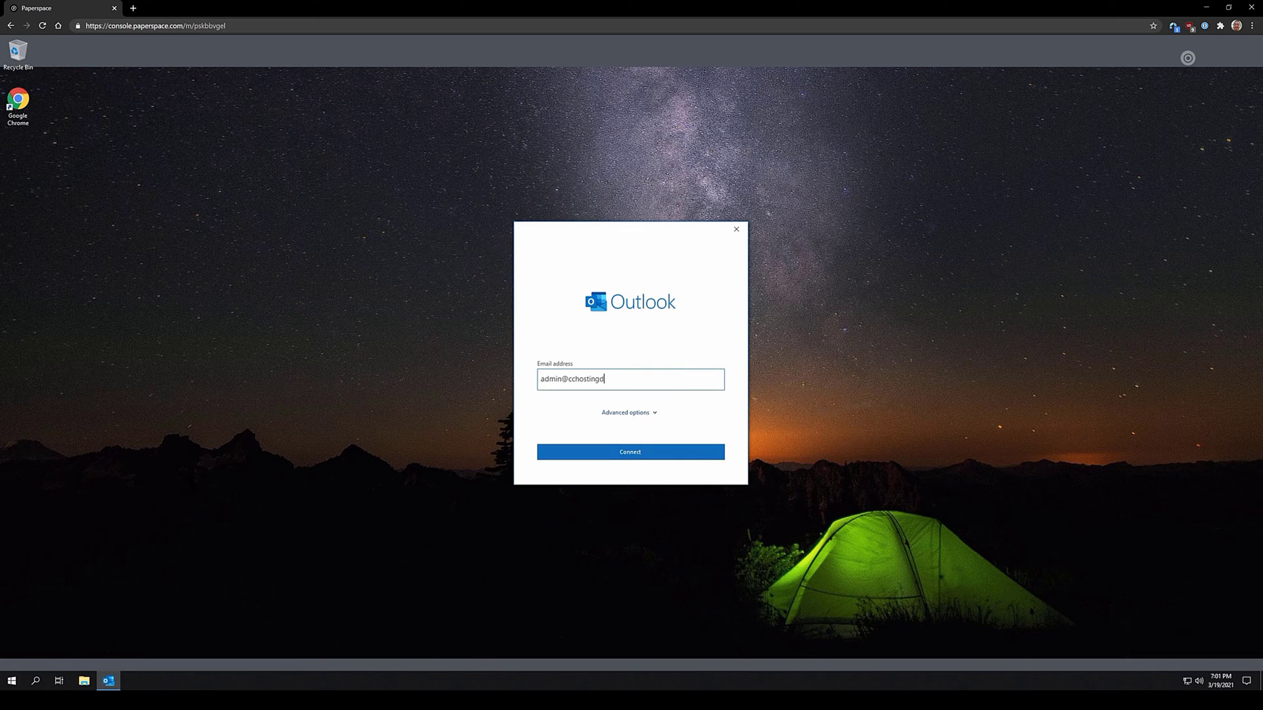
{"action": "left_click", "coordinate": [661, 451]}
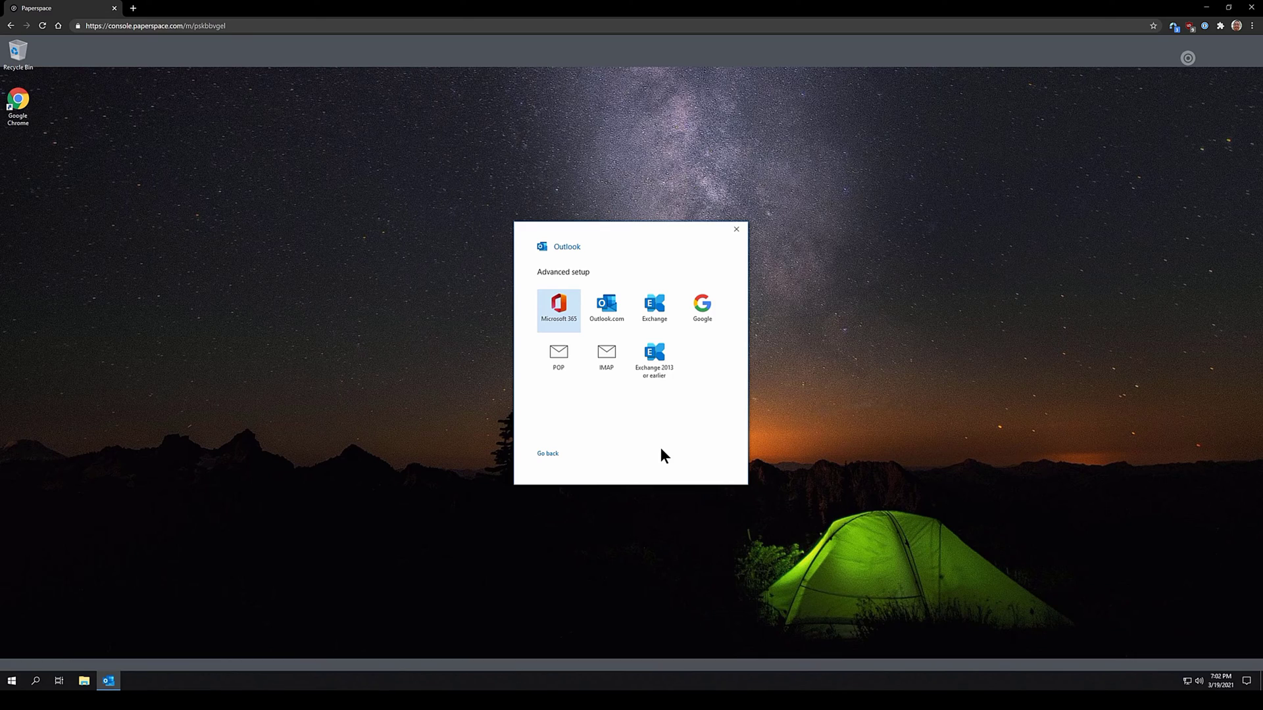
Try connecting the admin mailbox as IMAP with its password, then open its server settings after the error
{"action": "left_click", "coordinate": [608, 355]}
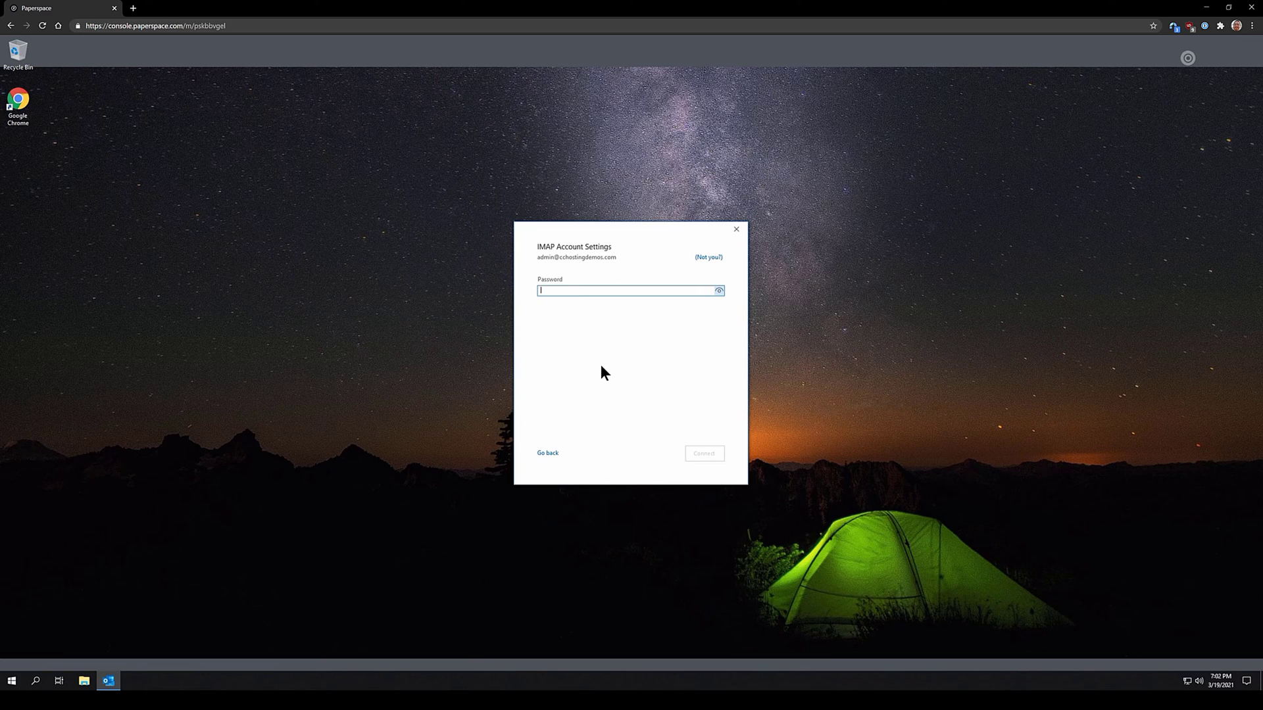
{"action": "type", "text": "***********"}
{"action": "left_click", "coordinate": [715, 452]}
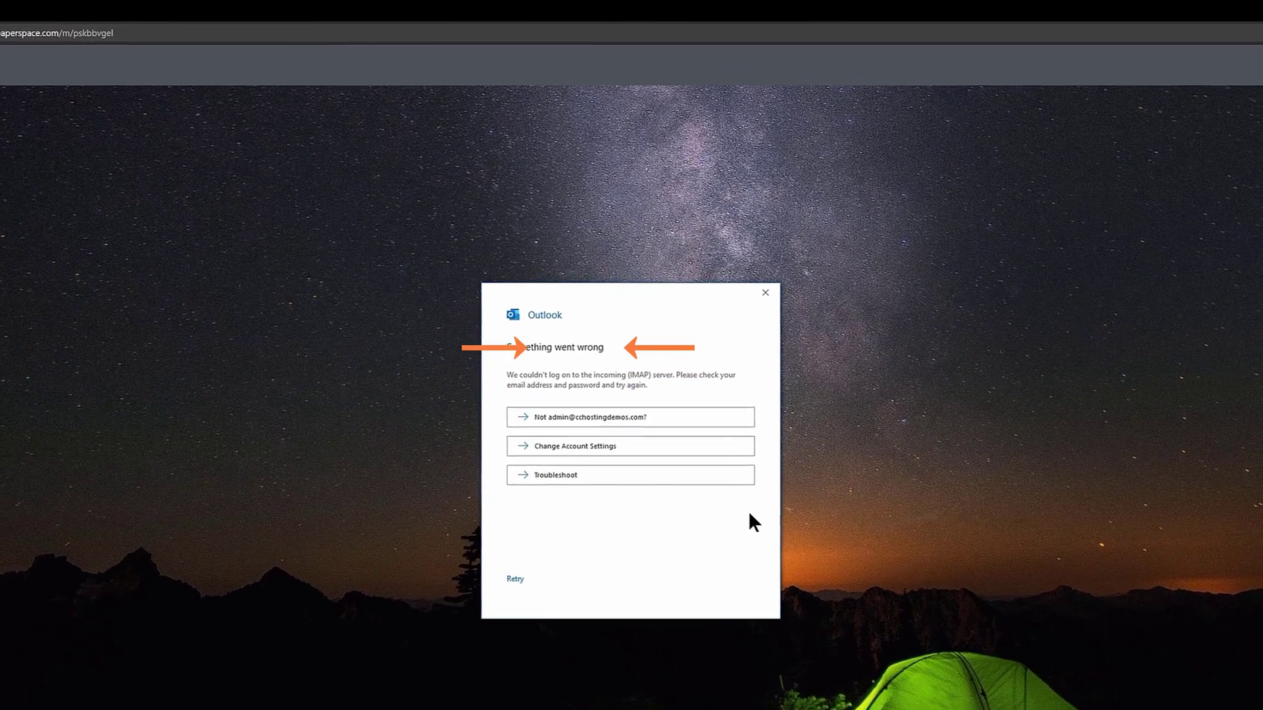
{"action": "left_click", "coordinate": [601, 459]}
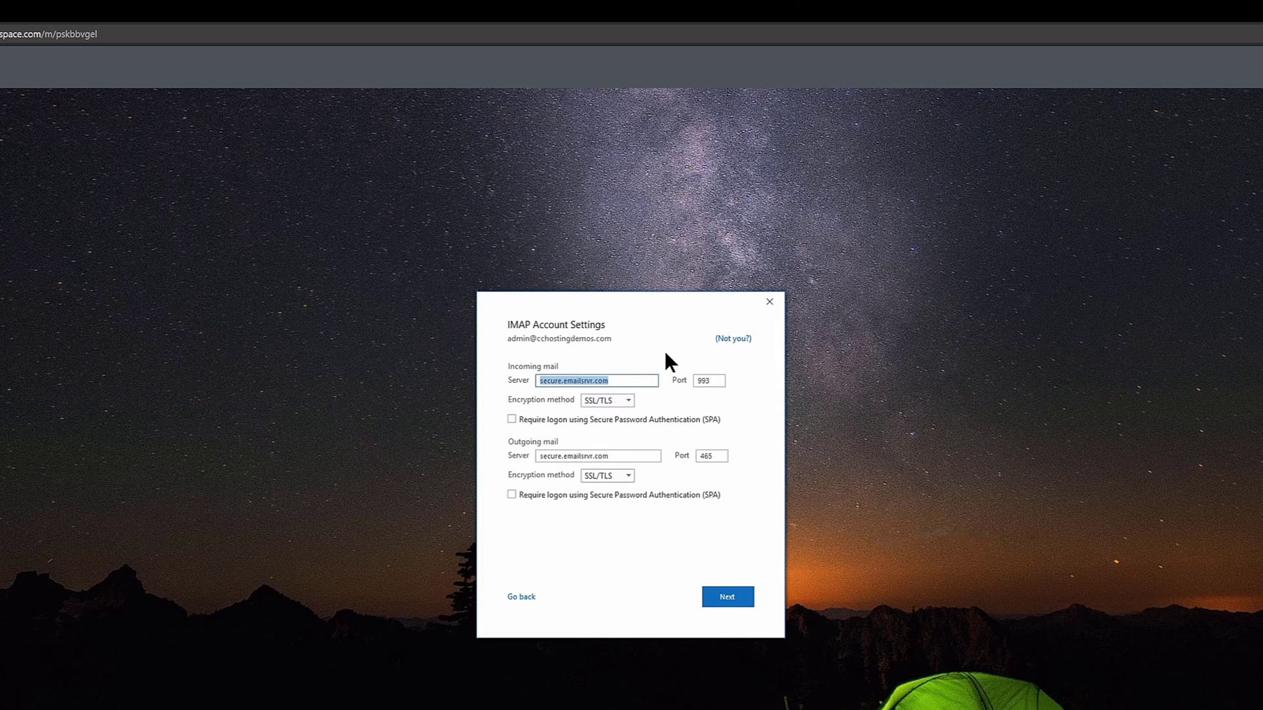
Change the admin account's incoming server to mail.cchostingdemos.com and tick incoming SPA logon
{"action": "type", "text": "mail.cchostingdemos.com"}
{"action": "left_click", "coordinate": [683, 418]}
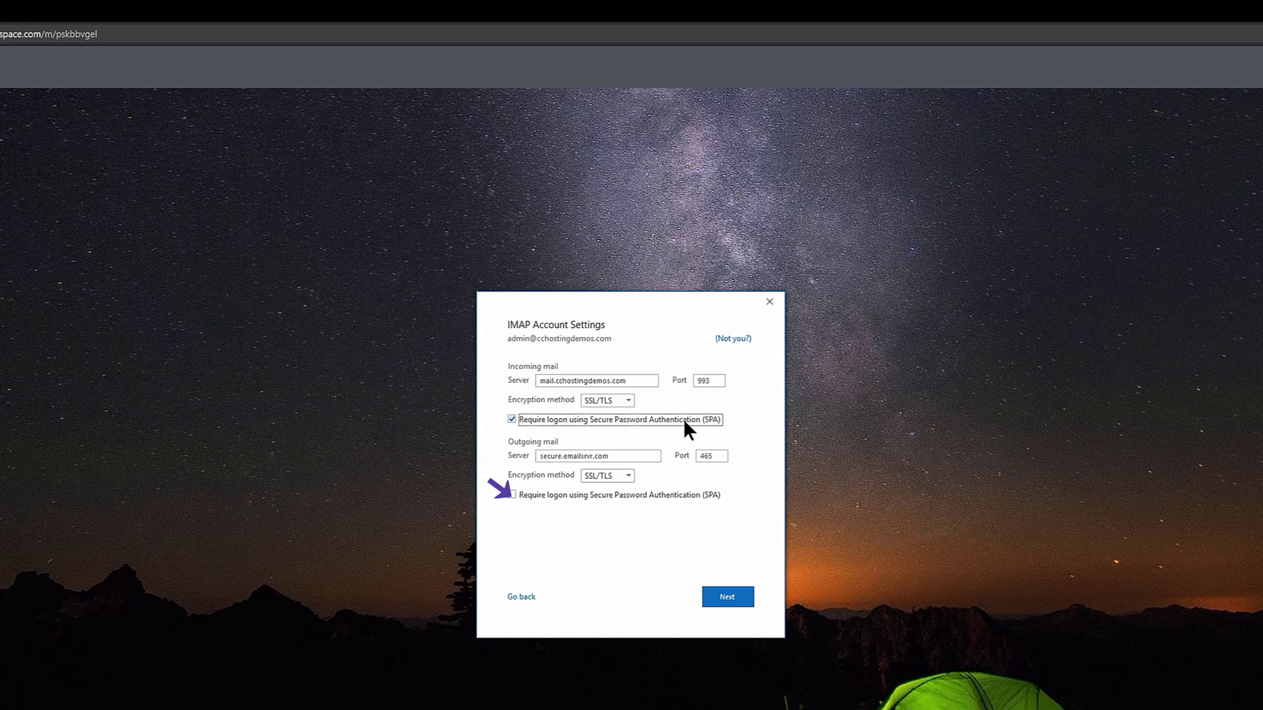
Replace the outgoing server with mail.cchostingdemos.com, require outgoing SPA logon, and accept the settings
{"action": "triple_click", "coordinate": [624, 456]}
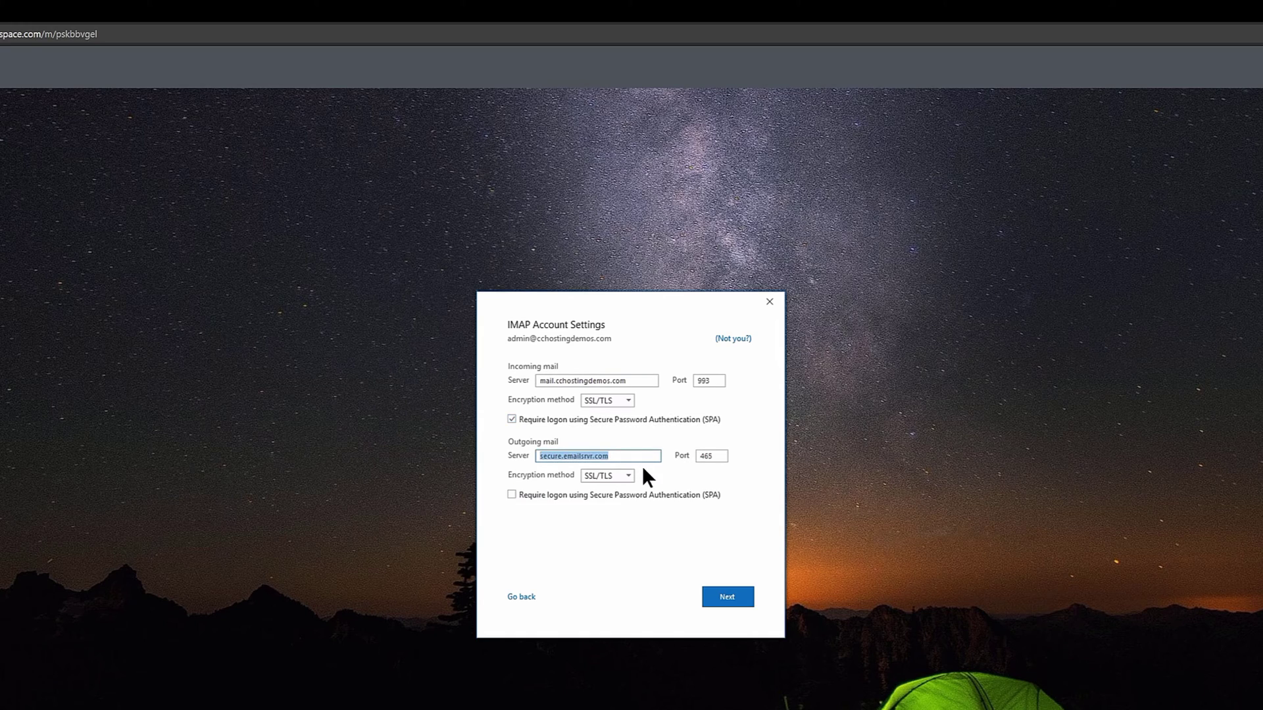
{"action": "type", "text": "mail.cchostingdemos.com"}
{"action": "key", "text": "Tab"}
{"action": "key", "text": "Tab"}
{"action": "key", "text": "Tab"}
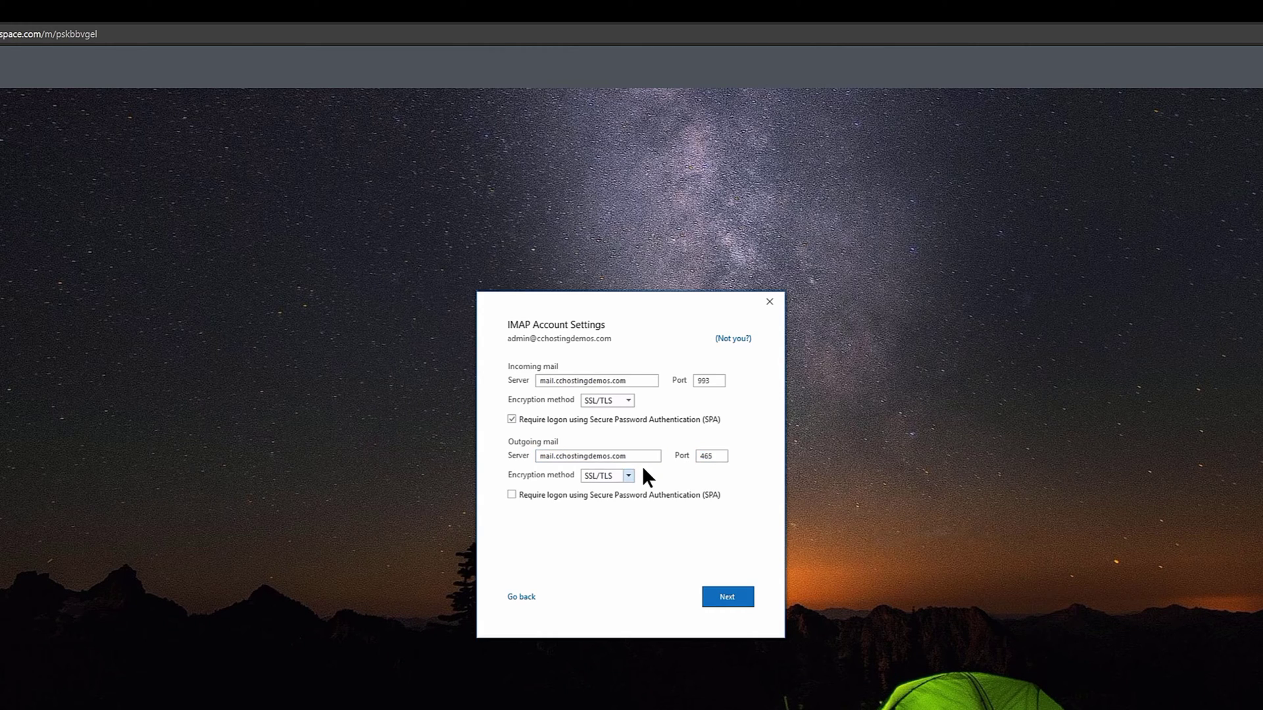
{"action": "key", "text": "space"}
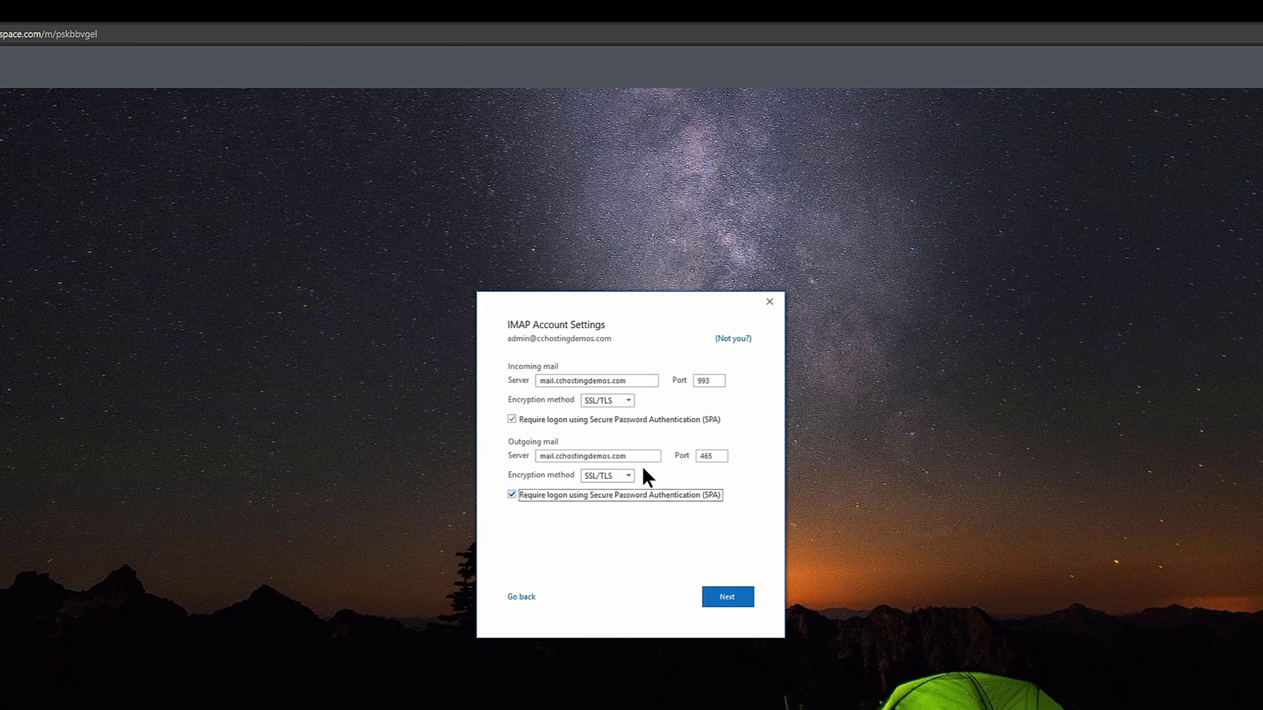
{"action": "left_click", "coordinate": [734, 597]}
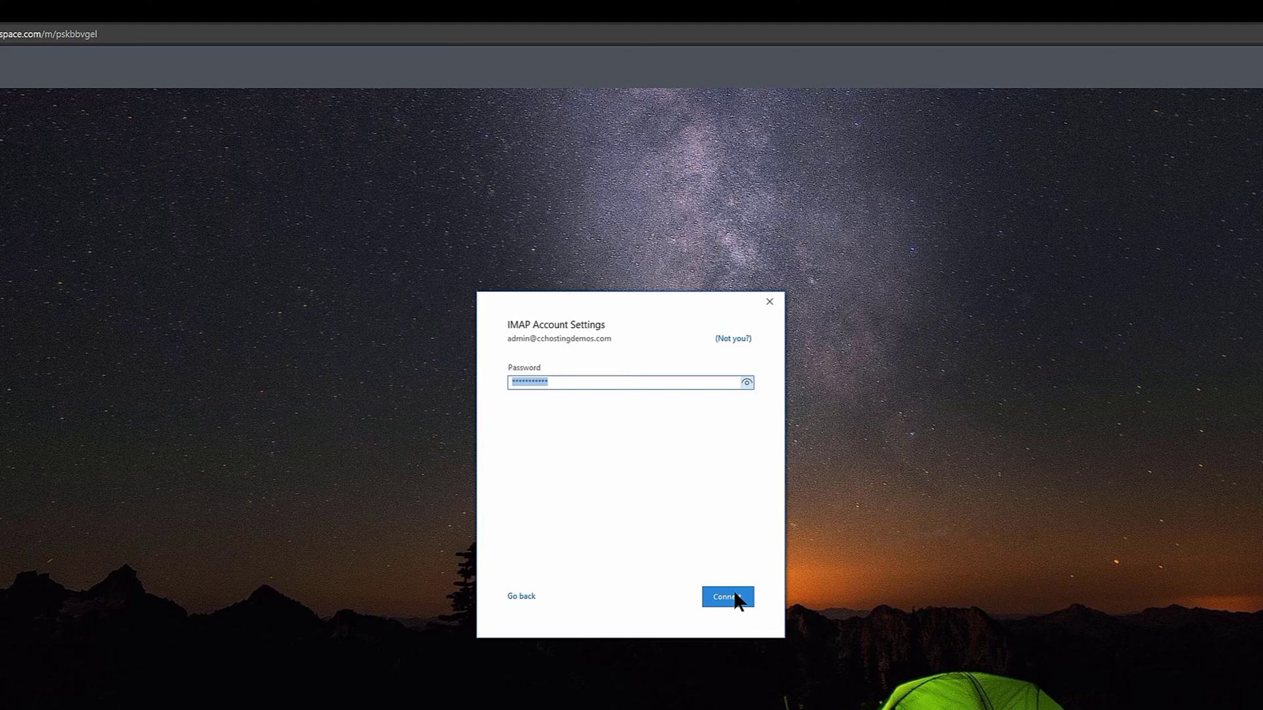
Connect the admin account with the revised settings and close the dialog once it is added
{"action": "left_click", "coordinate": [735, 600]}
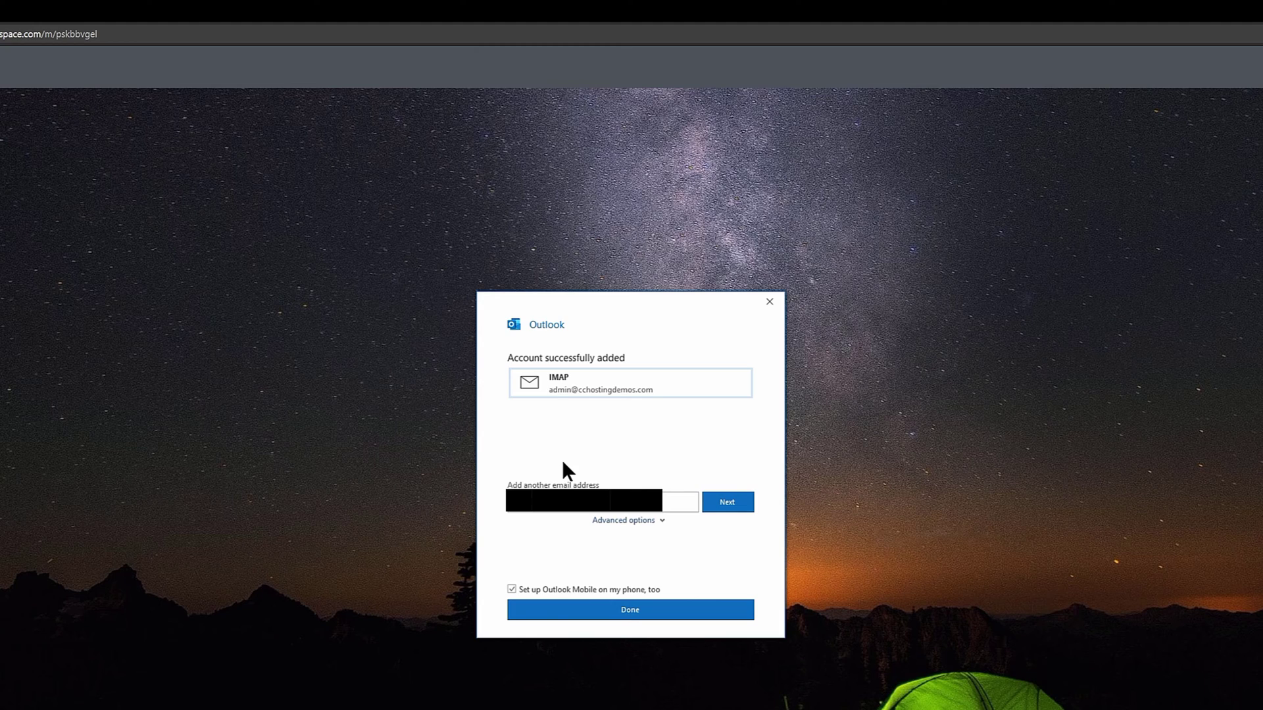
{"action": "left_click", "coordinate": [592, 612]}
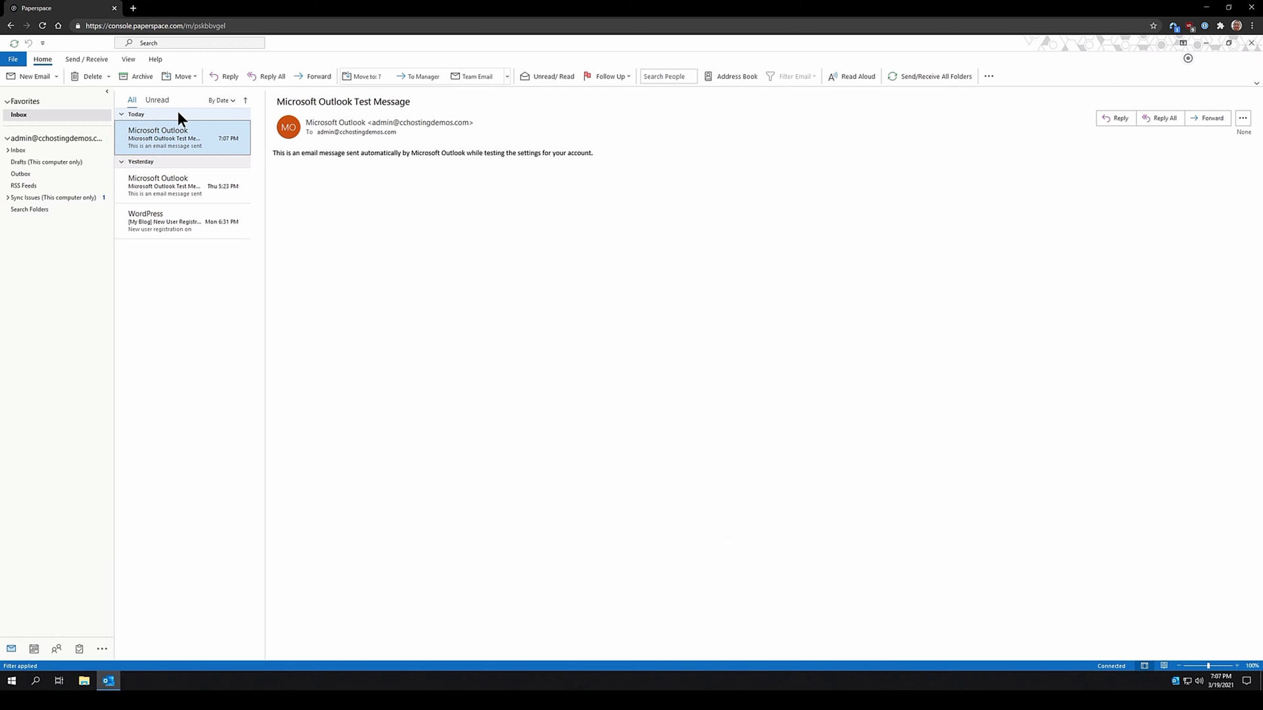
Add another account for the user mailbox address and choose IMAP as its type
{"action": "left_click", "coordinate": [13, 59]}
{"action": "left_click", "coordinate": [111, 129]}
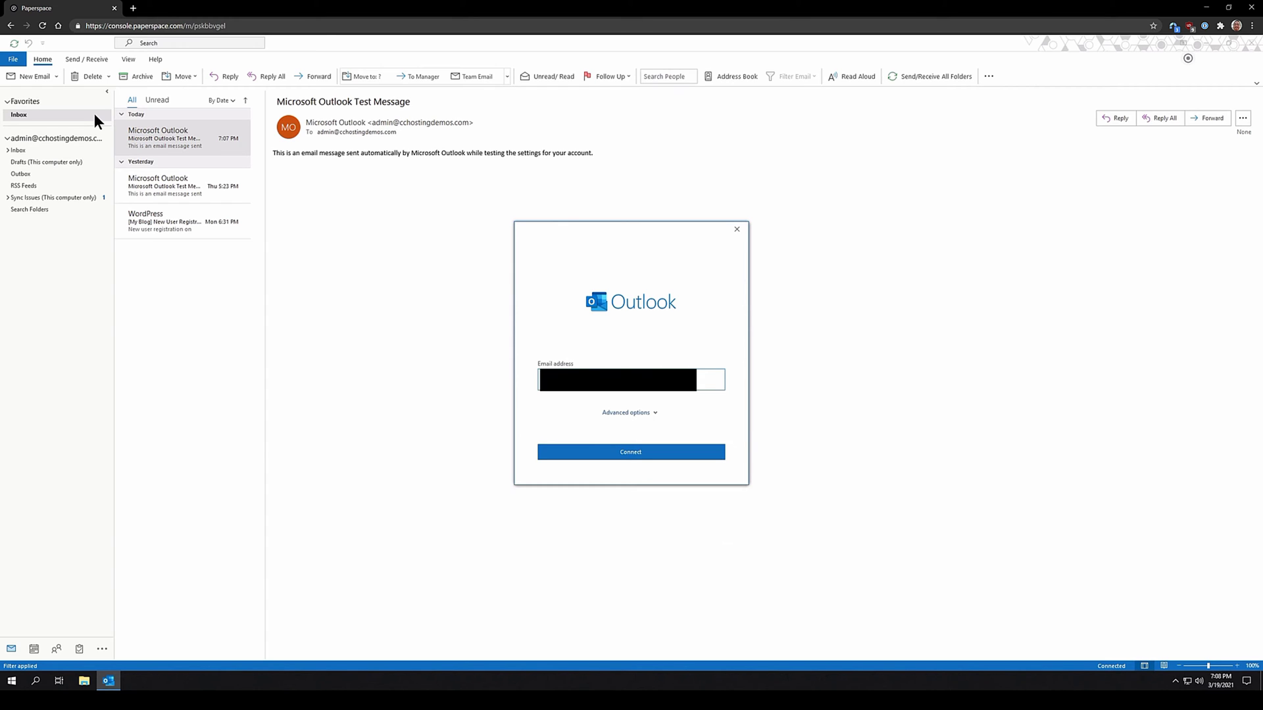
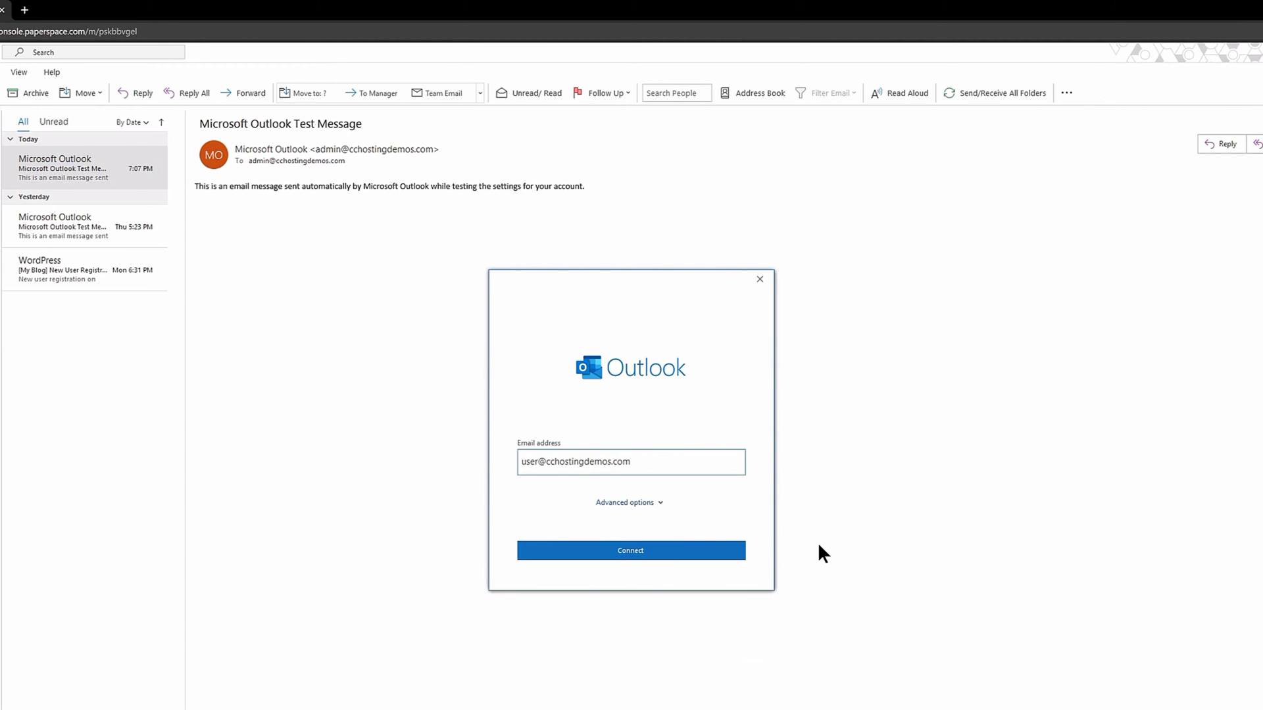
{"action": "left_click", "coordinate": [730, 548]}
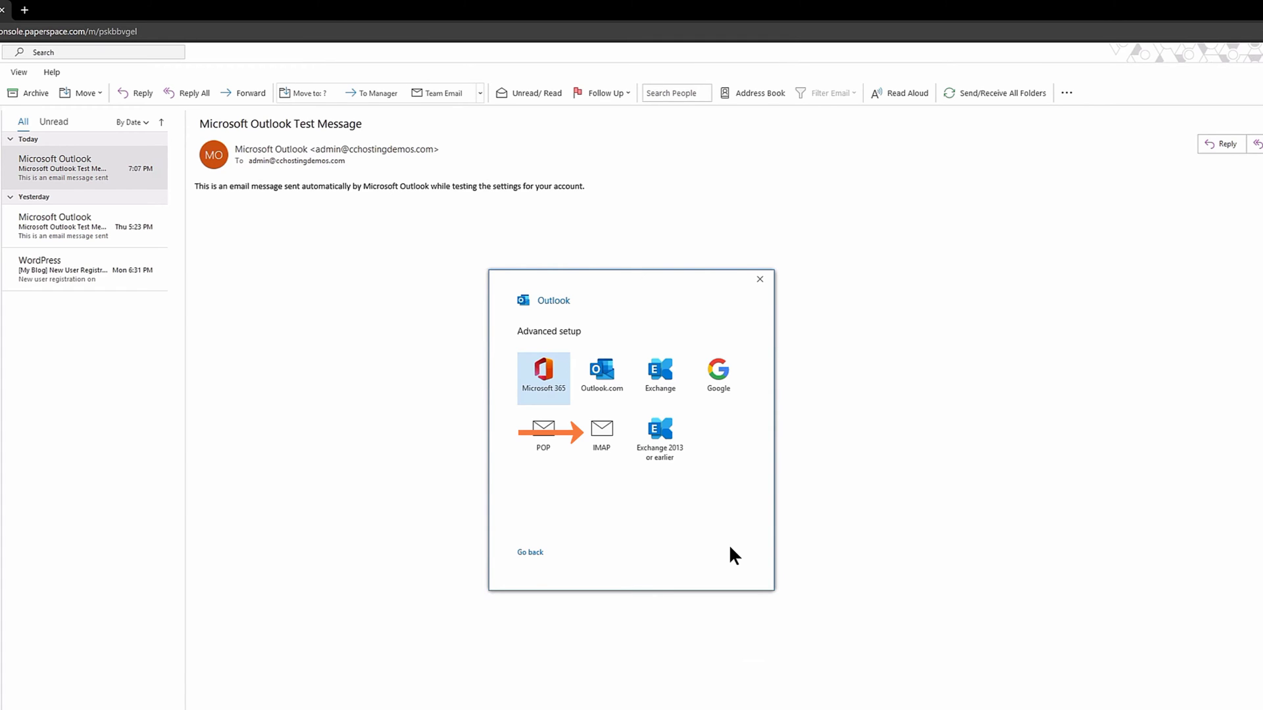
{"action": "left_click", "coordinate": [599, 441]}
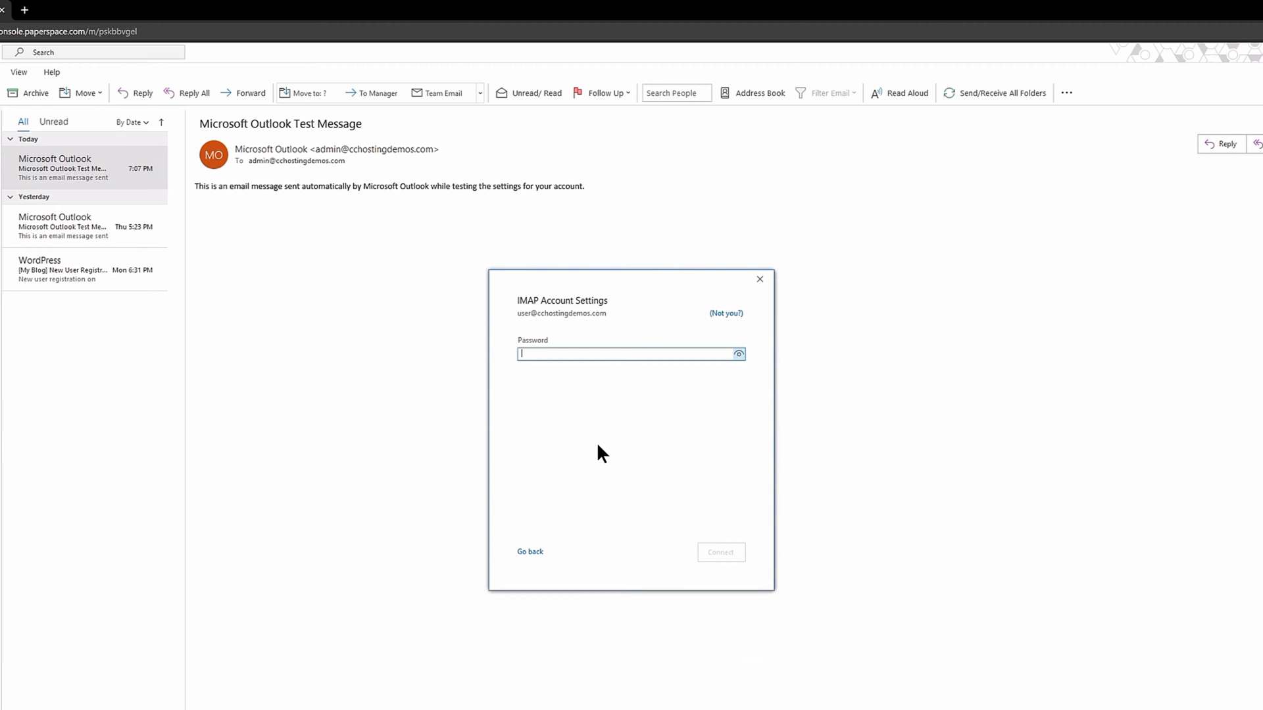
Enter the user account's password and try connecting, then open its server settings after the failure
{"action": "type", "text": "p"}
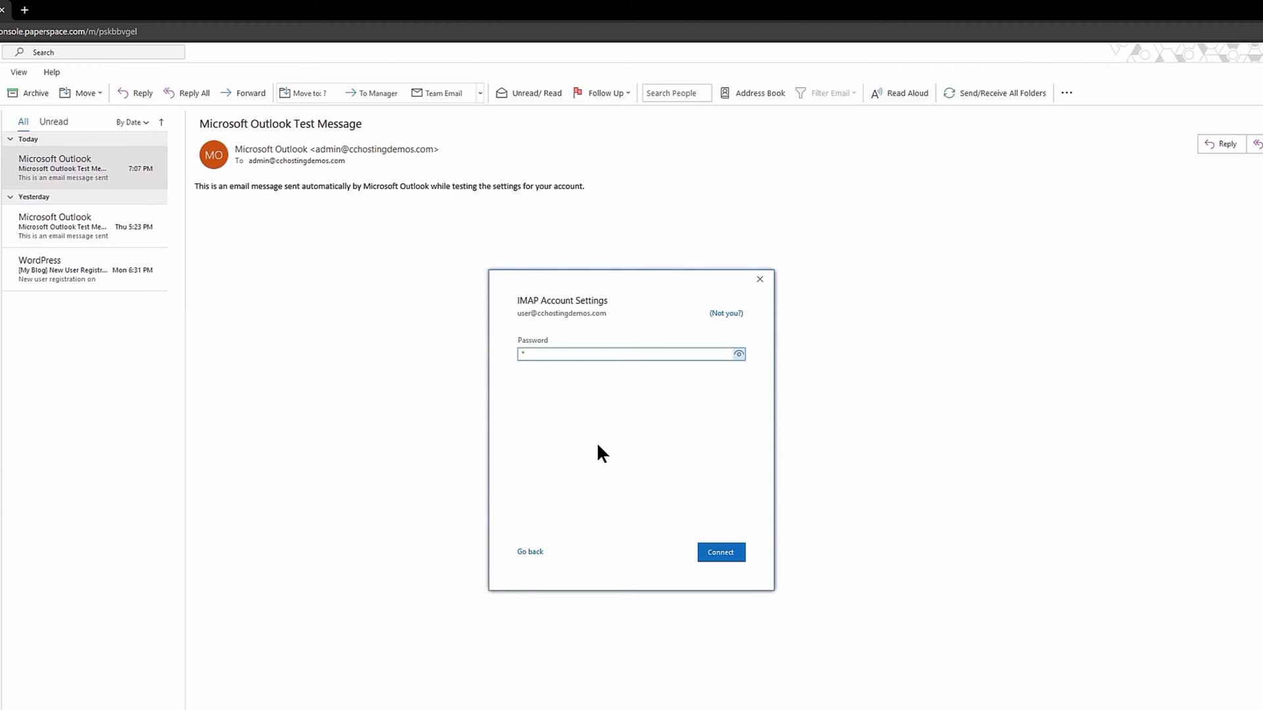
{"action": "type", "text": "assword123"}
{"action": "left_click", "coordinate": [707, 552]}
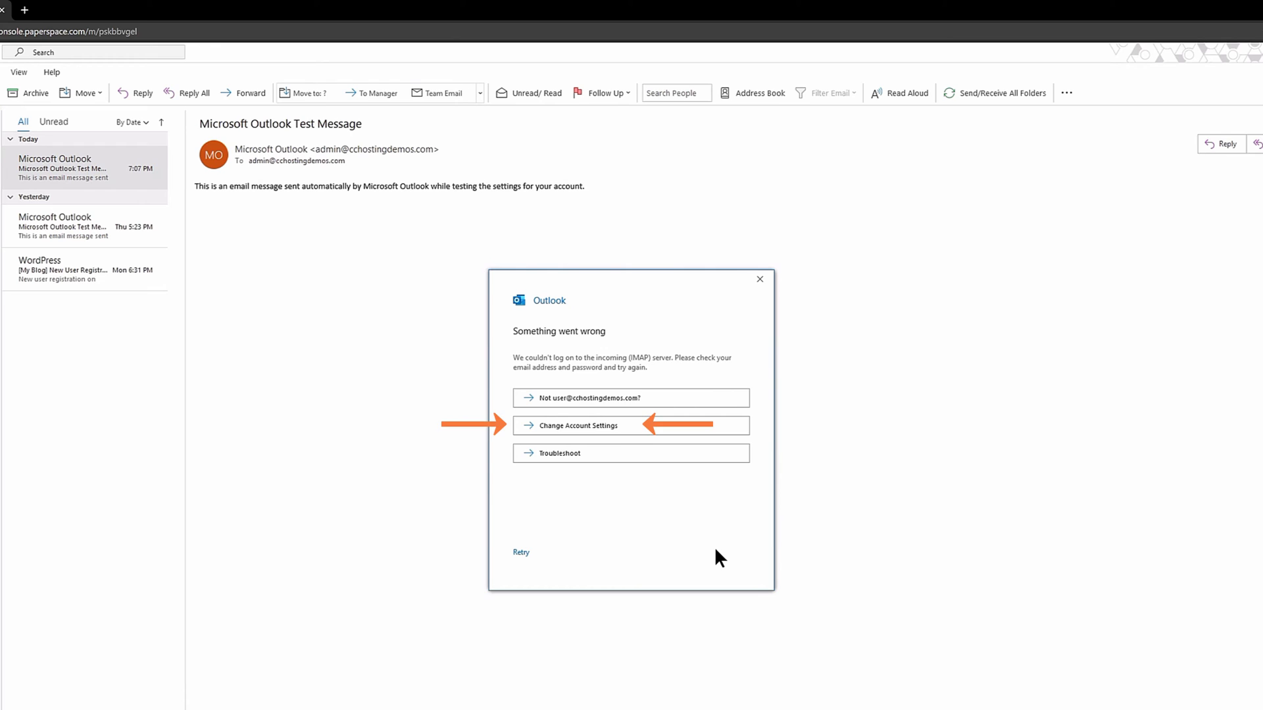
{"action": "left_click", "coordinate": [613, 424]}
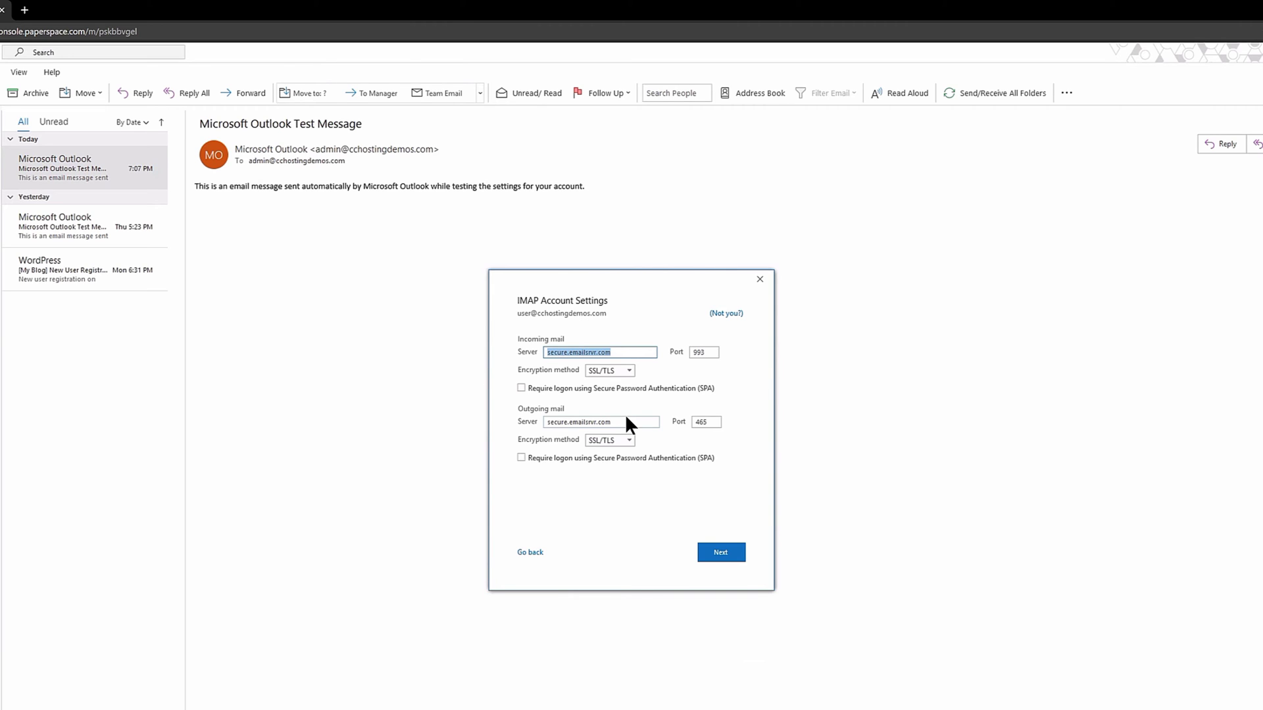
Set the user account's incoming server to mail.cchostingdemos.com with SPA logon required
{"action": "type", "text": "mail.cchostingdemos.com"}
{"action": "key", "text": "Tab"}
{"action": "key", "text": "Tab"}
{"action": "key", "text": "Tab"}
{"action": "key", "text": "space"}
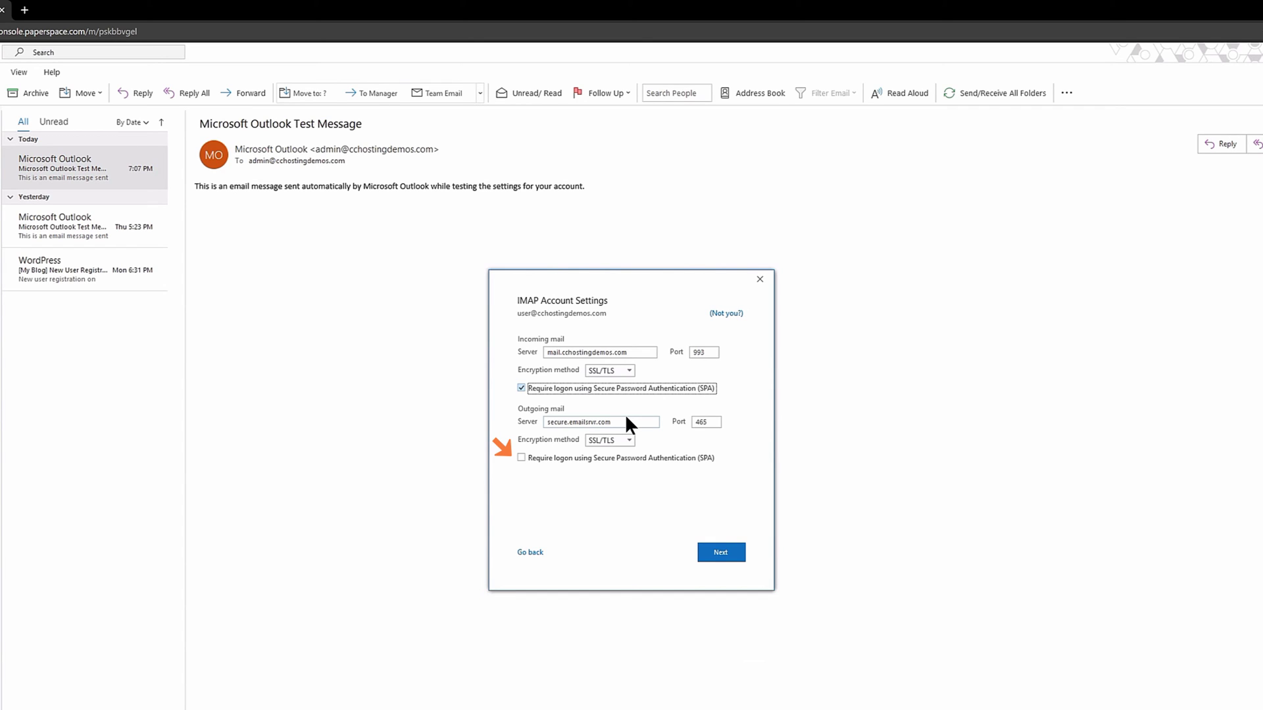
{"action": "double_click", "coordinate": [626, 422]}
Enter mail.cchostingdemos.com as outgoing server with SPA logon, then accept and connect the user account
{"action": "type", "text": "ma"}
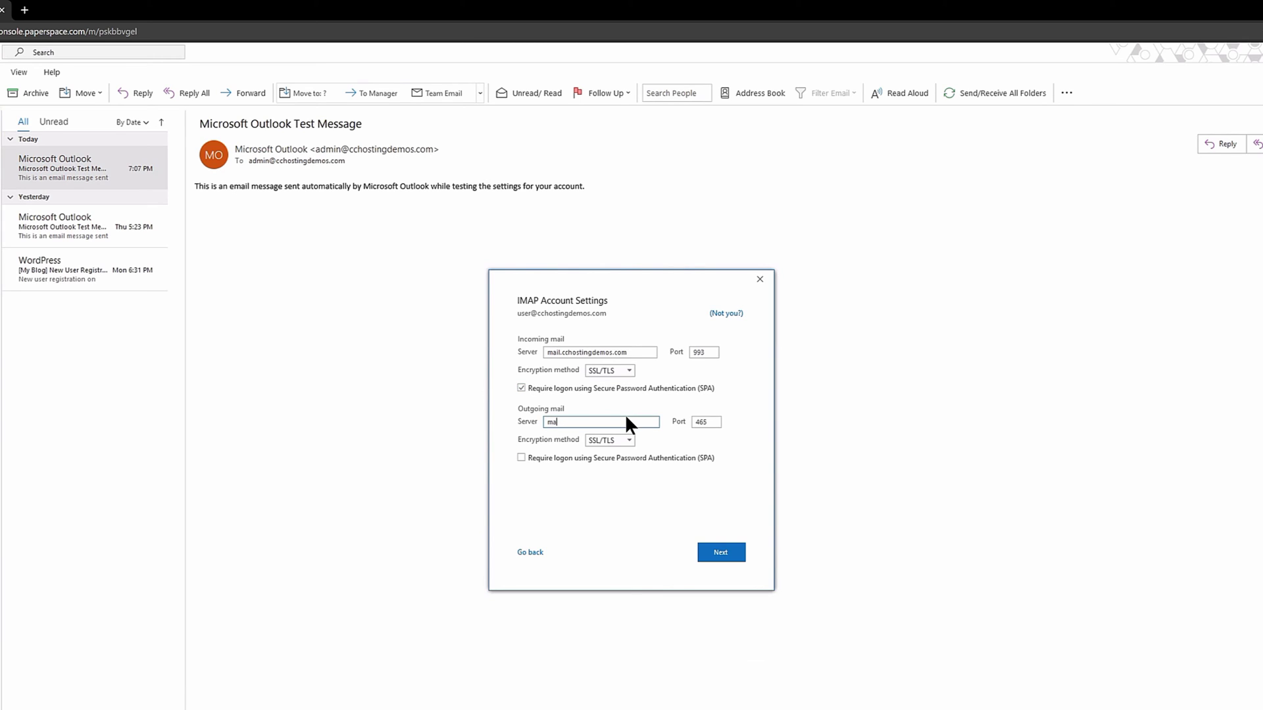
{"action": "type", "text": "il.cchostingdemos.com"}
{"action": "key", "text": "Tab"}
{"action": "key", "text": "Tab"}
{"action": "key", "text": "space"}
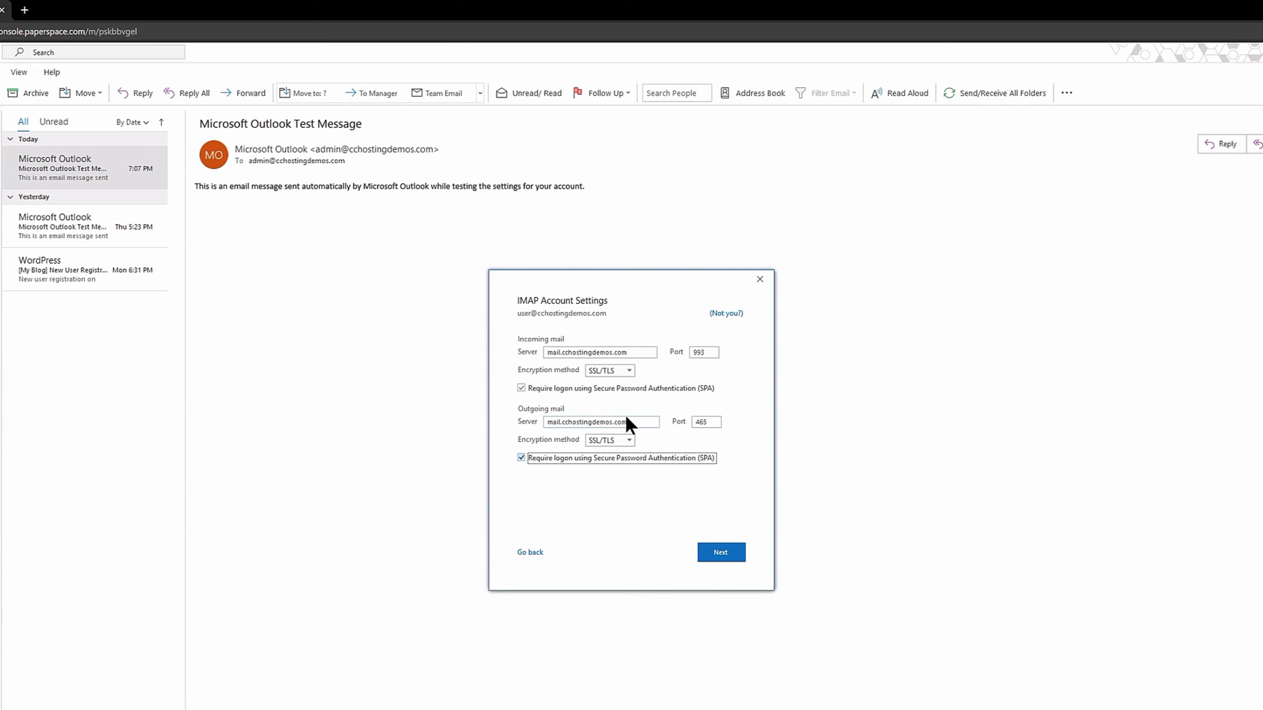
{"action": "left_click", "coordinate": [721, 553]}
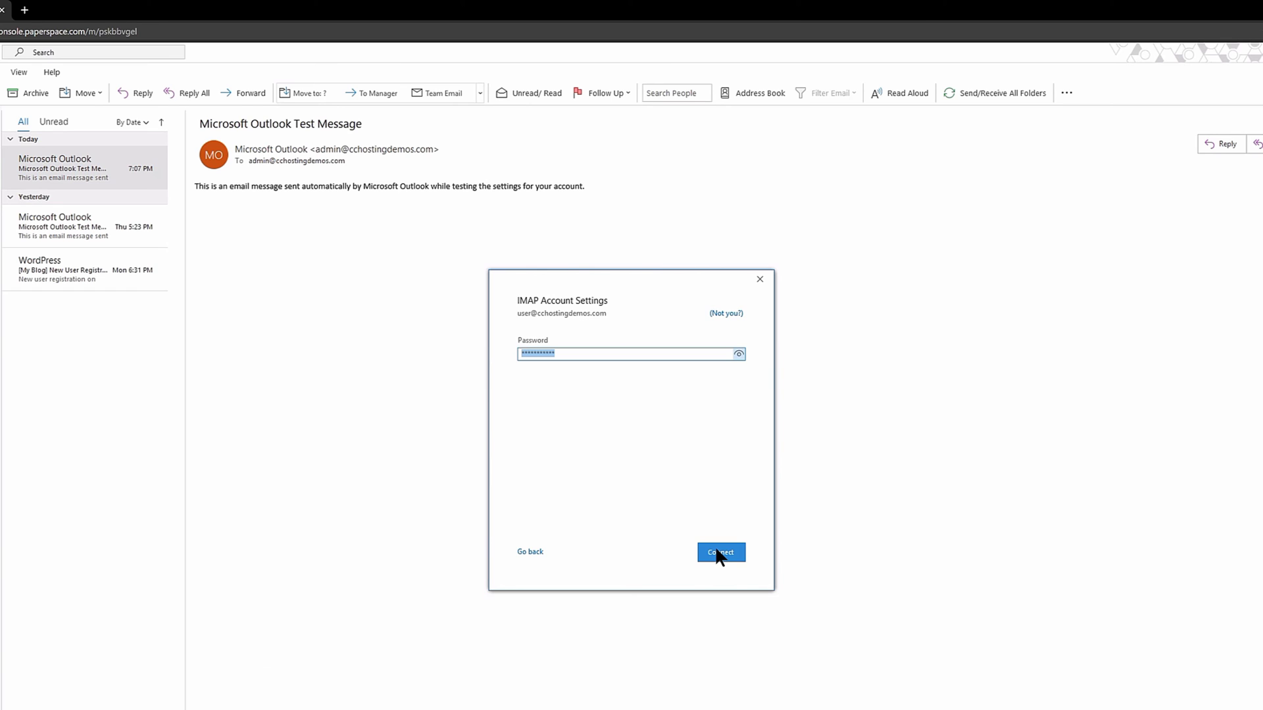
{"action": "left_click", "coordinate": [717, 551]}
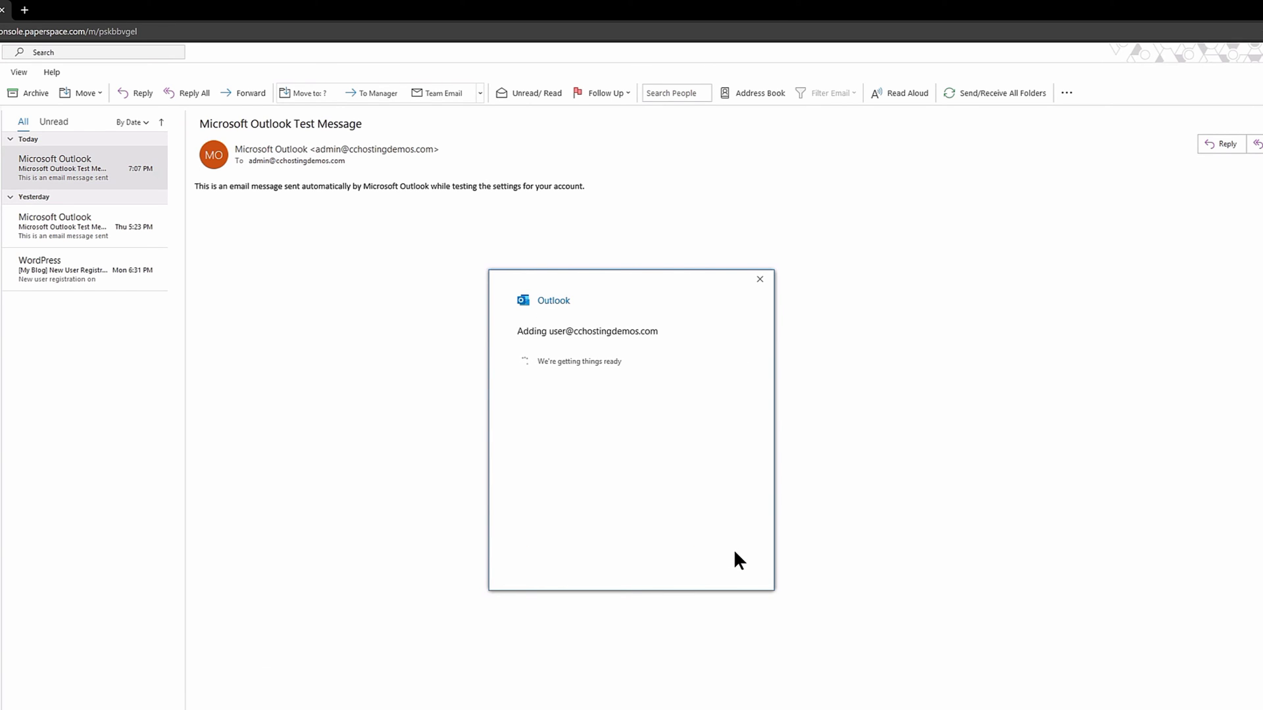